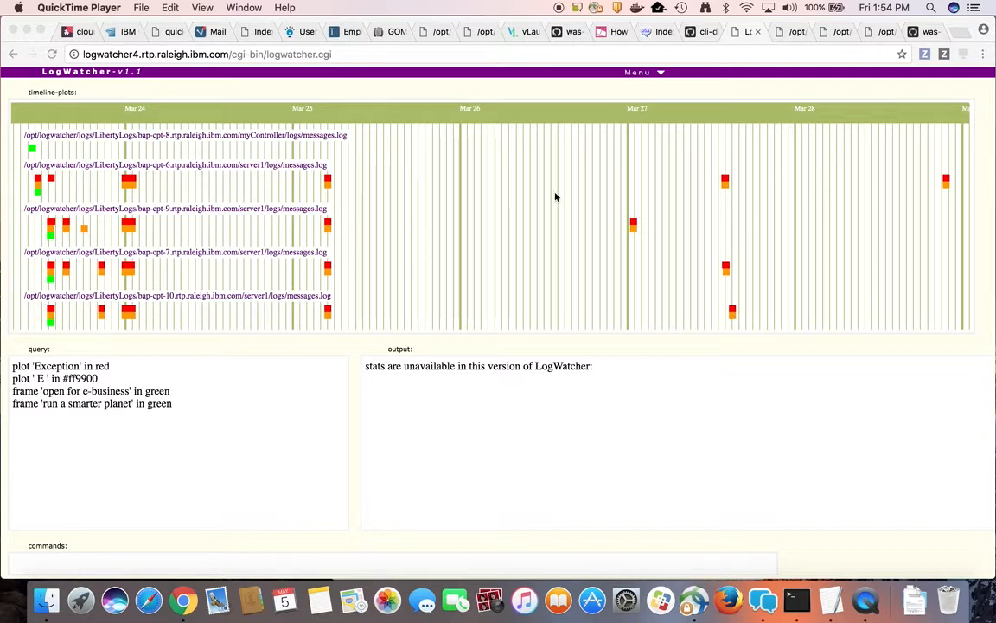
Step: Switch to the dot-plots view, read an exception in the bap-cpt-9 messages.log from its thumbnail, and return to LogWatcher
click(660, 76)
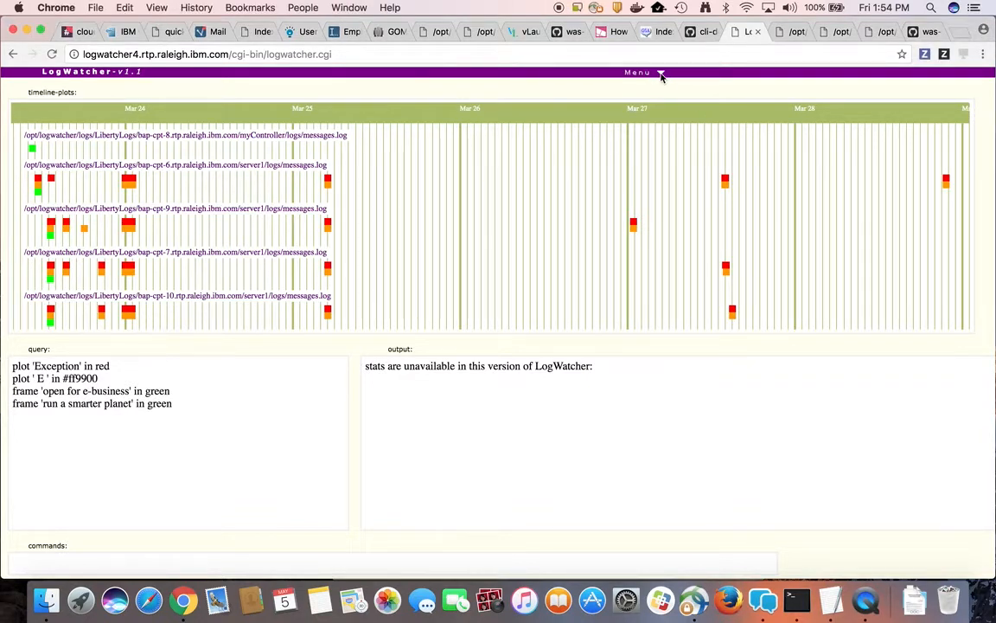
click(660, 75)
click(666, 100)
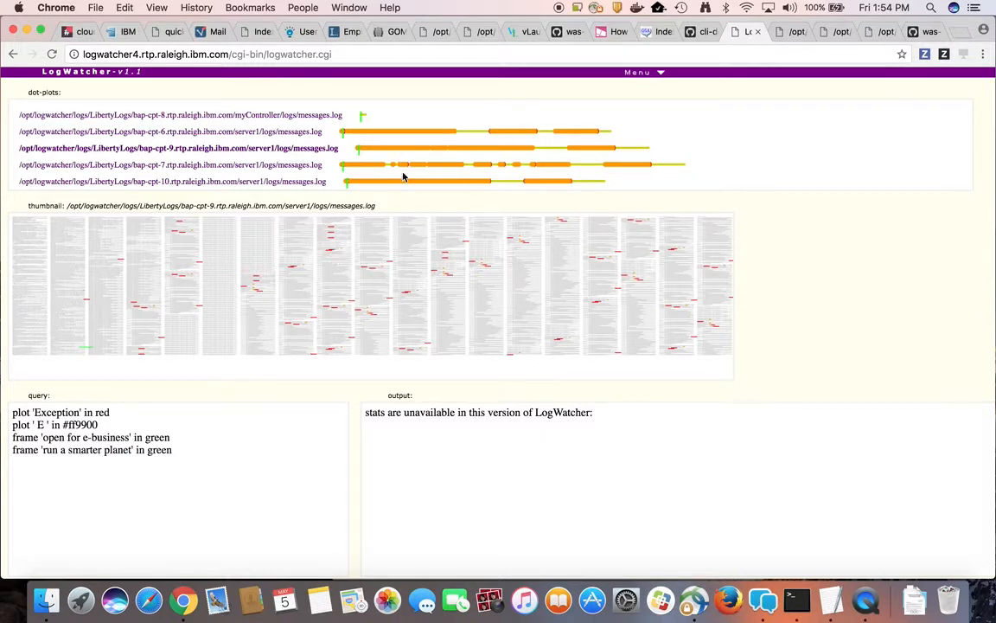
click(294, 272)
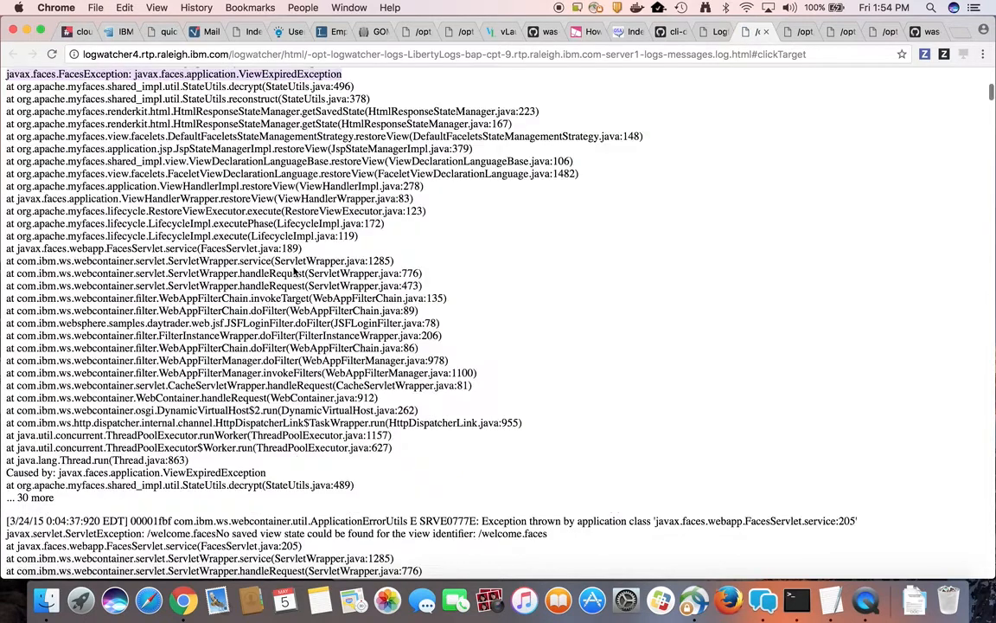
scroll(280, 192, up, 3)
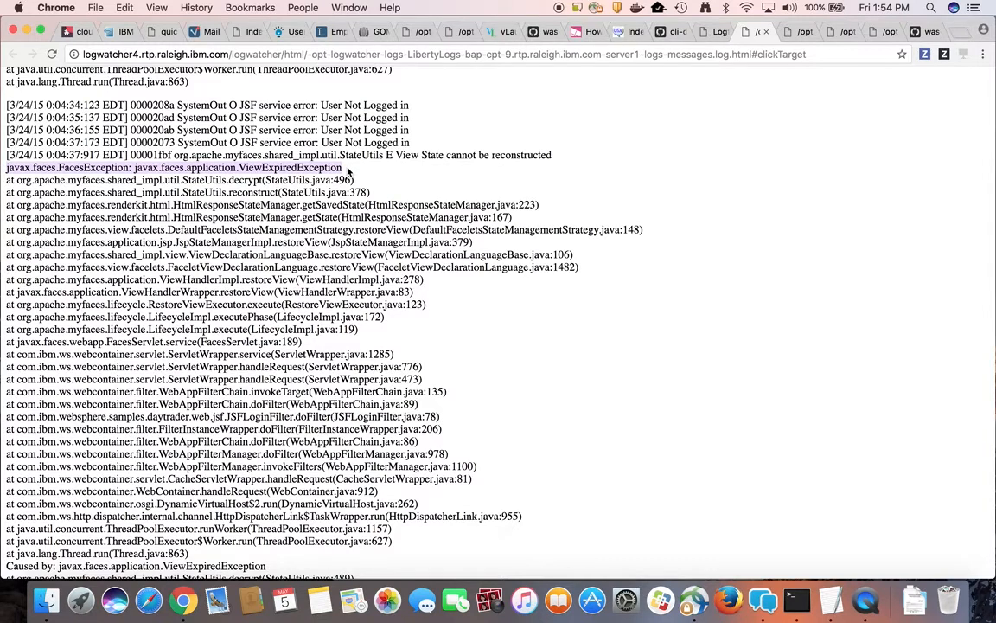
click(716, 31)
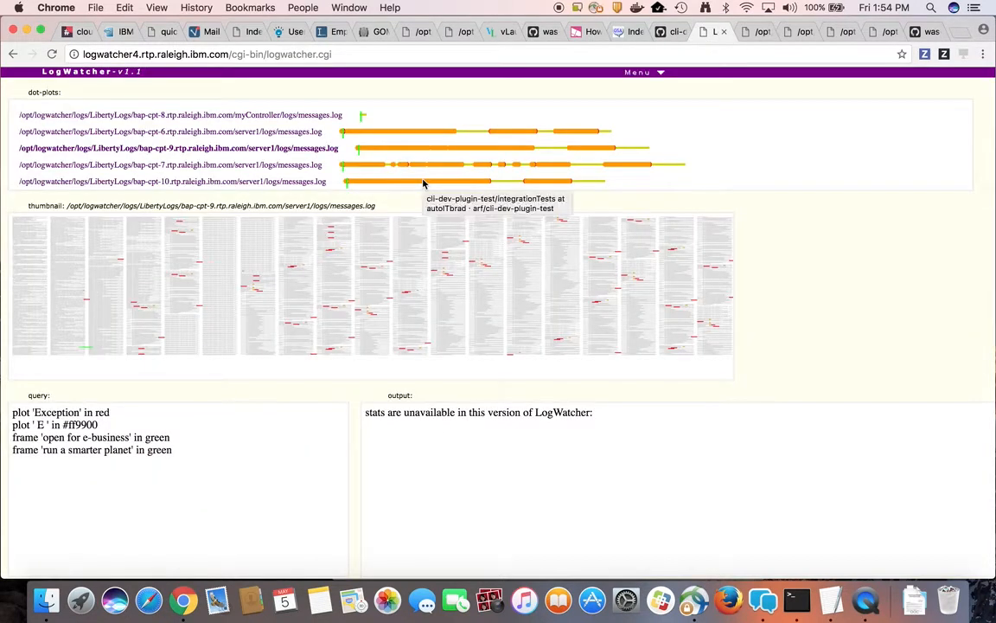
Step: Open the bap-cpt-9 messages.log at a point on its dot plot, then return to the LogWatcher page
click(412, 152)
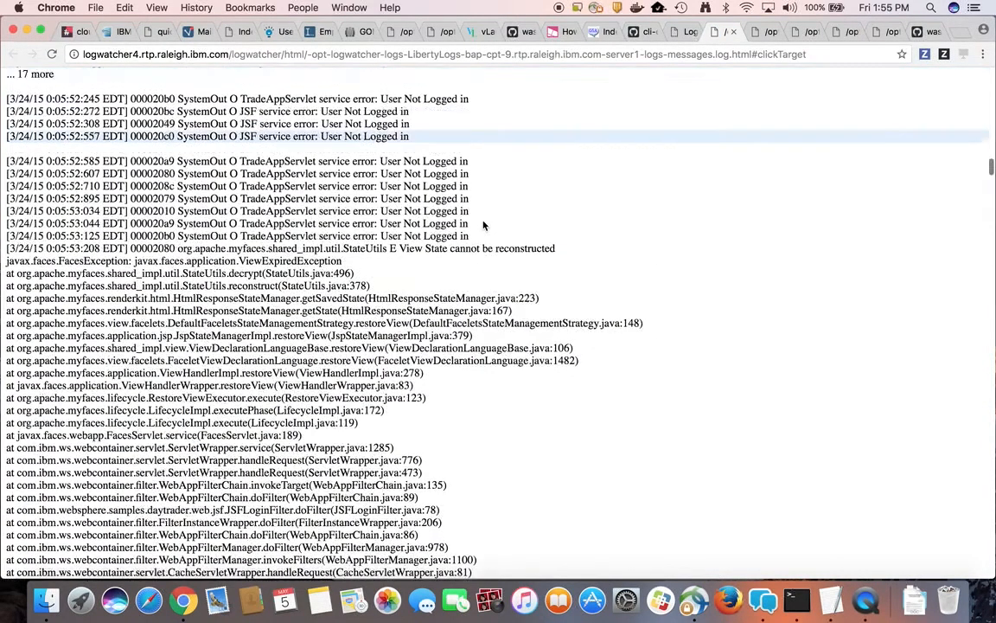
click(646, 32)
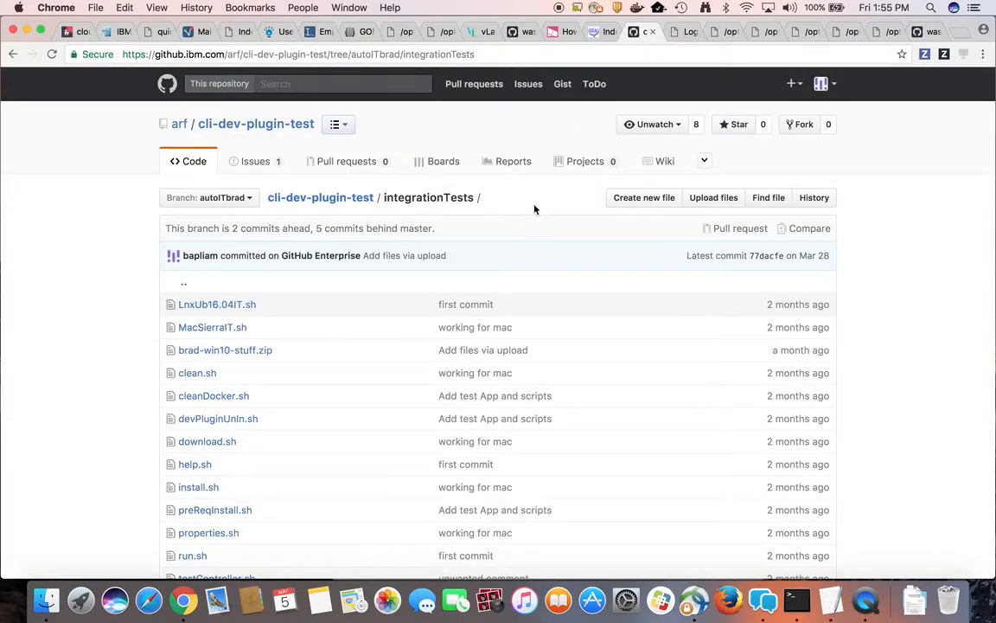
click(671, 33)
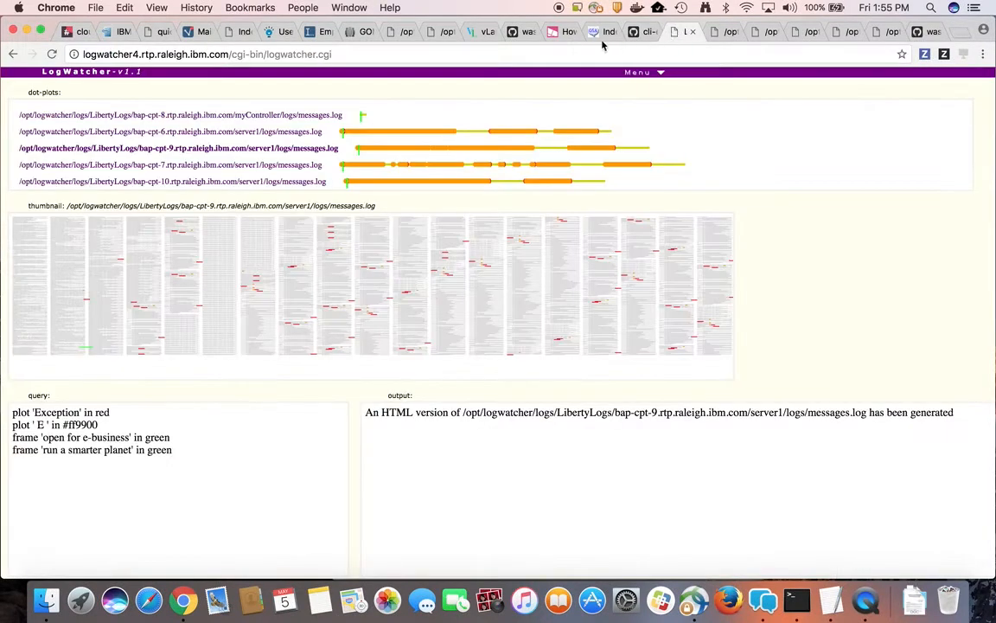
Step: Switch to the timeline plots, open the bap-cpt-6 messages.log at its Mar 25 exception, and return to the timeline
click(659, 74)
click(660, 98)
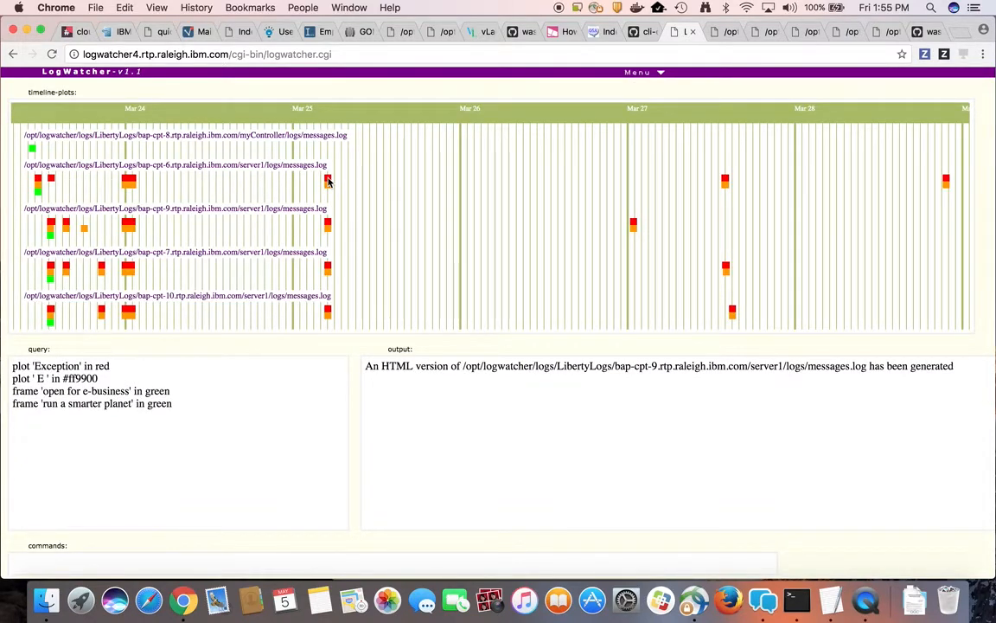
click(328, 181)
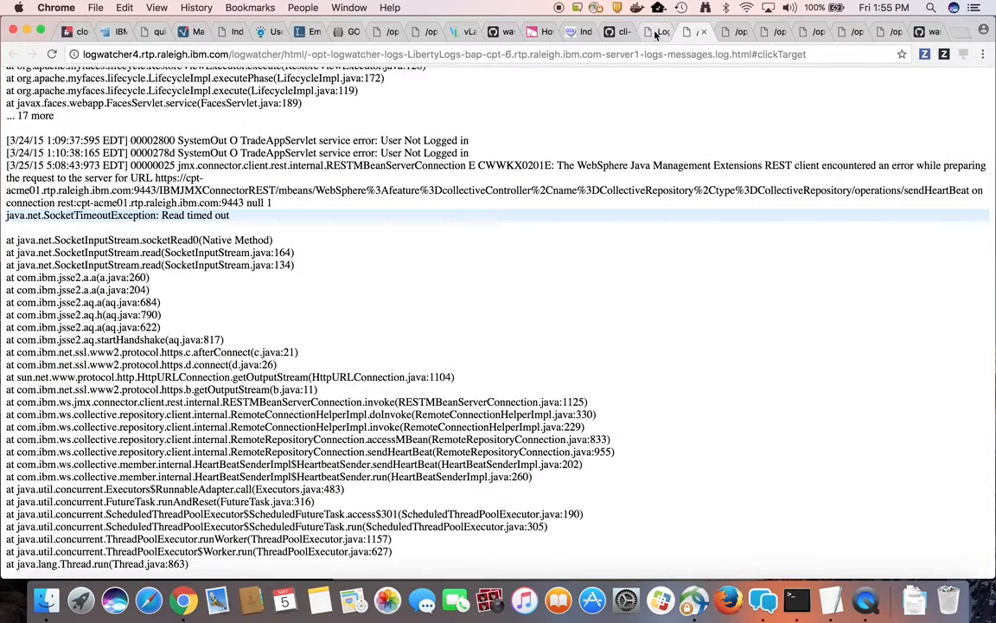
click(659, 31)
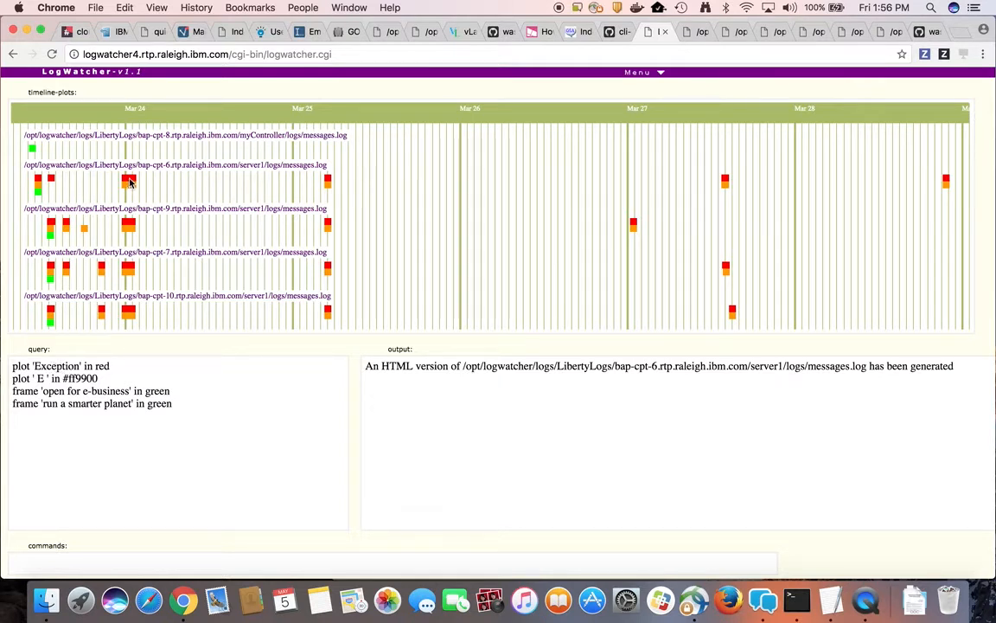
Step: Change the first query line to plot 'SocketTimeoutException' in red
click(33, 365)
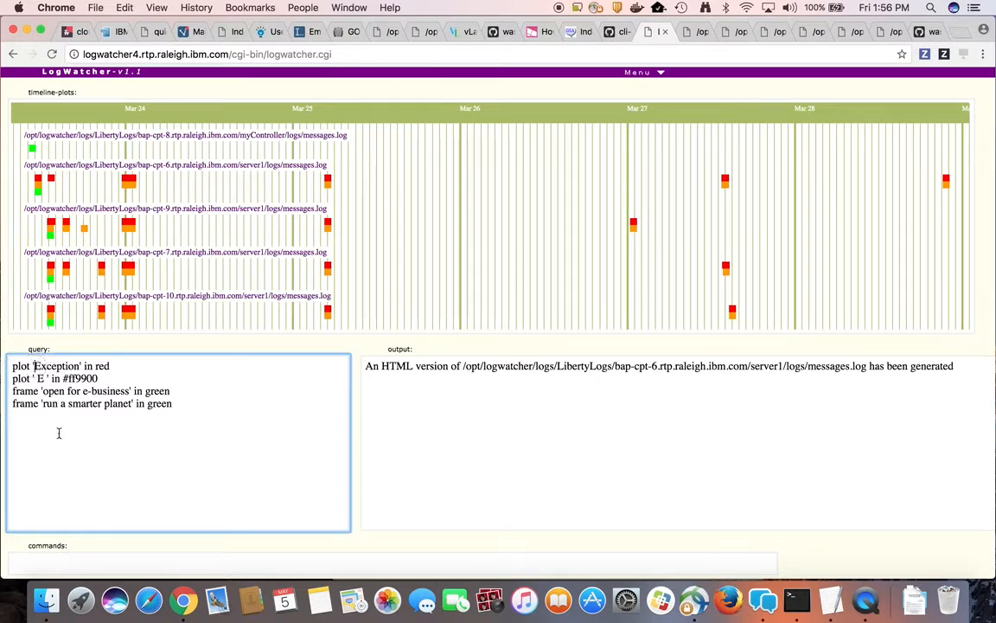
text(Socket)
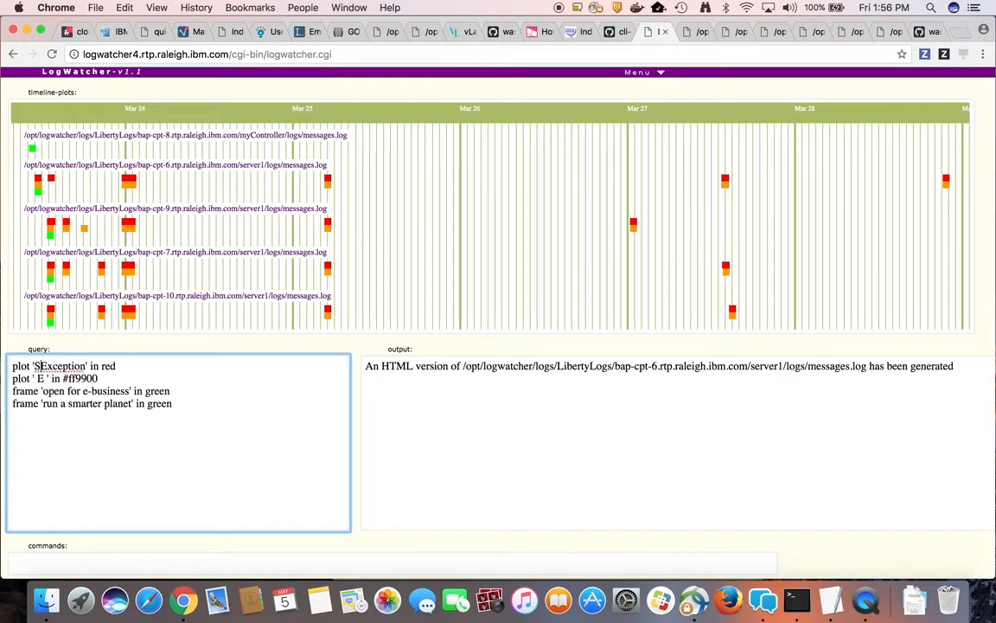
text(Timeout)
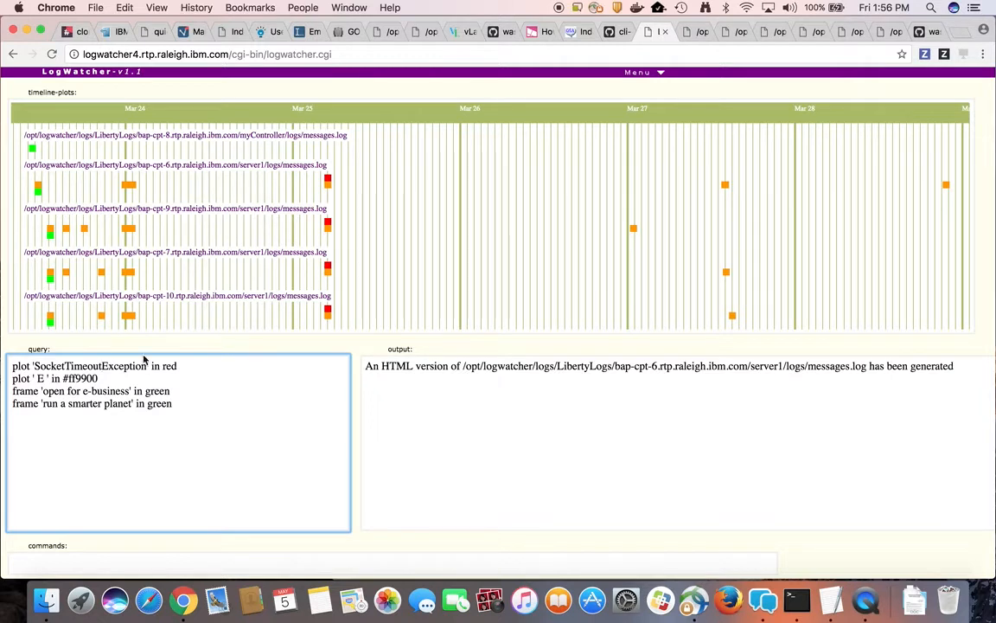
Step: Add the query line "plot 'Exception' in black" below the SocketTimeoutException line
click(198, 369)
key(Return)
text(p)
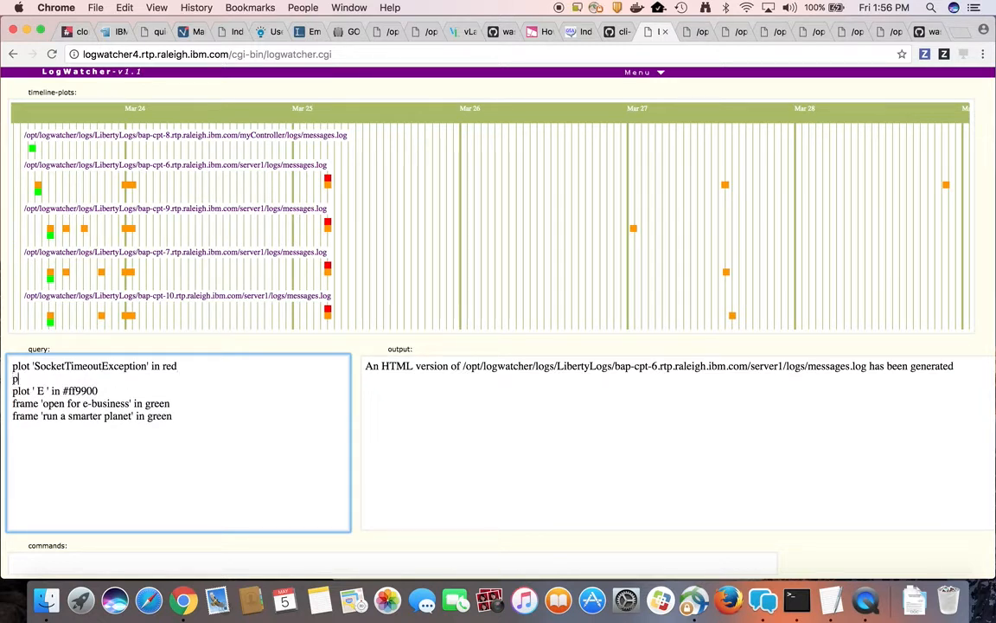
text(lot 'Exception' in b)
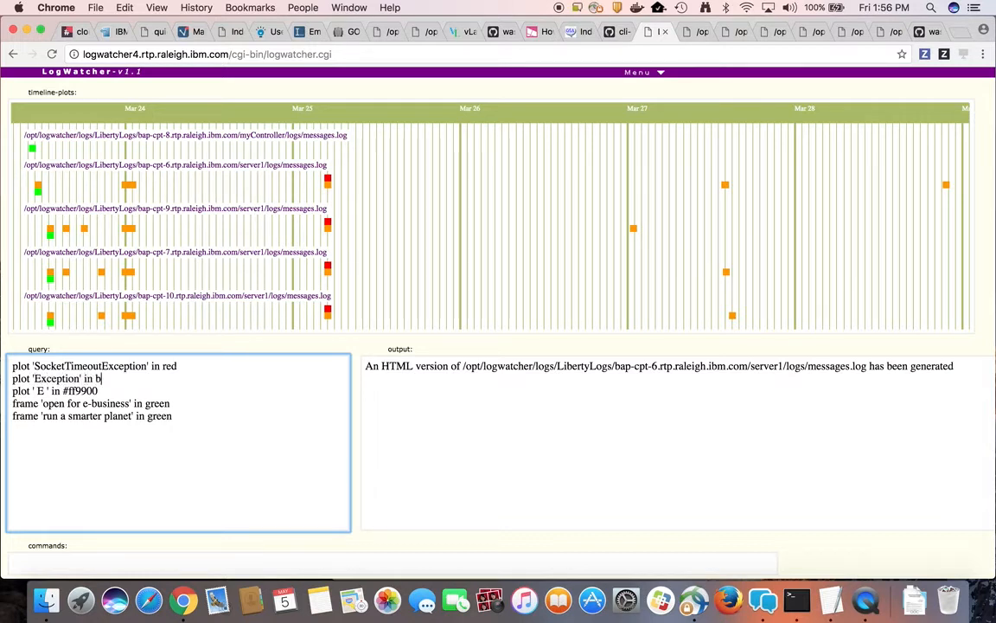
text(lack)
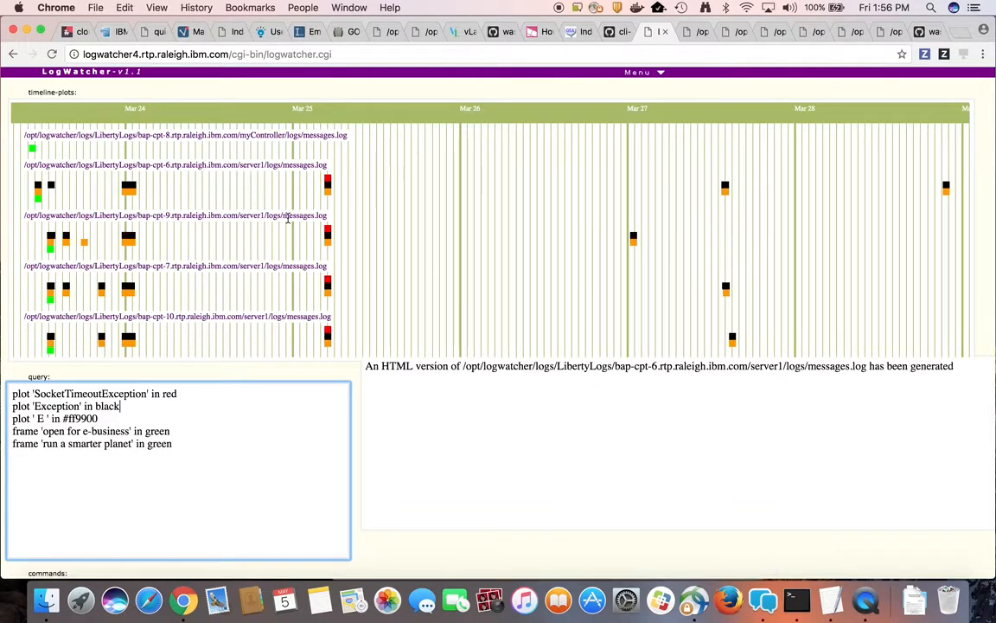
Step: Examine the error clusters shortly after midnight on Mar 24 across the server timelines
click(165, 200)
drag(164, 199, 327, 198)
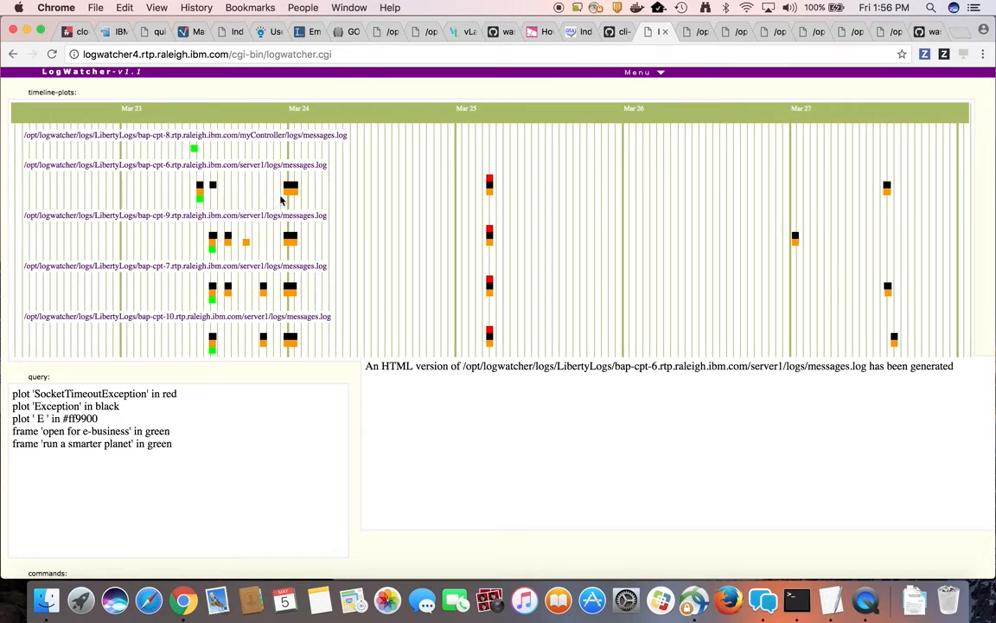
scroll(280, 199, up, 10)
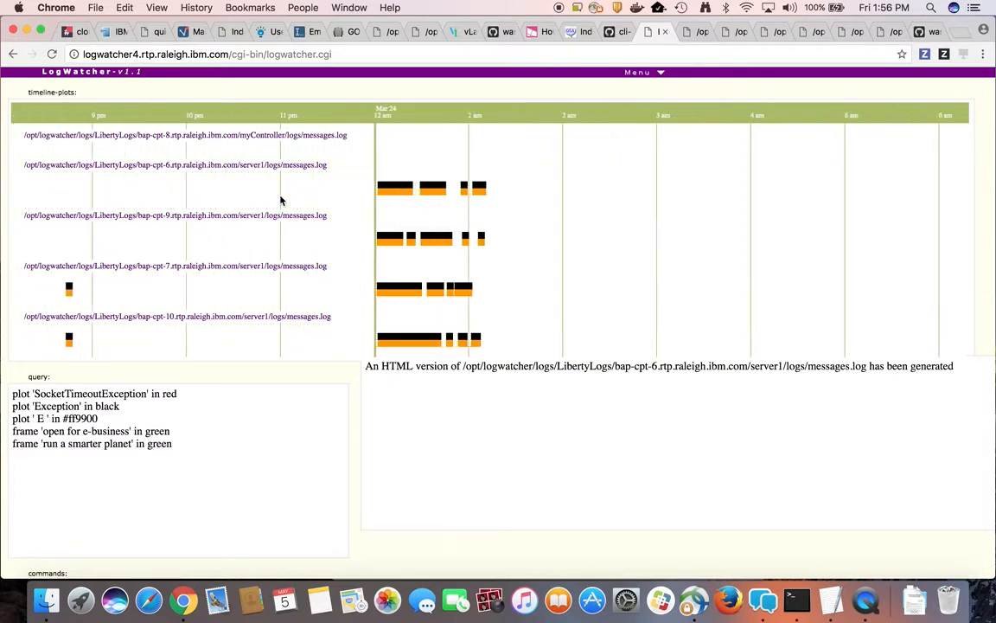
scroll(280, 199, down, 10)
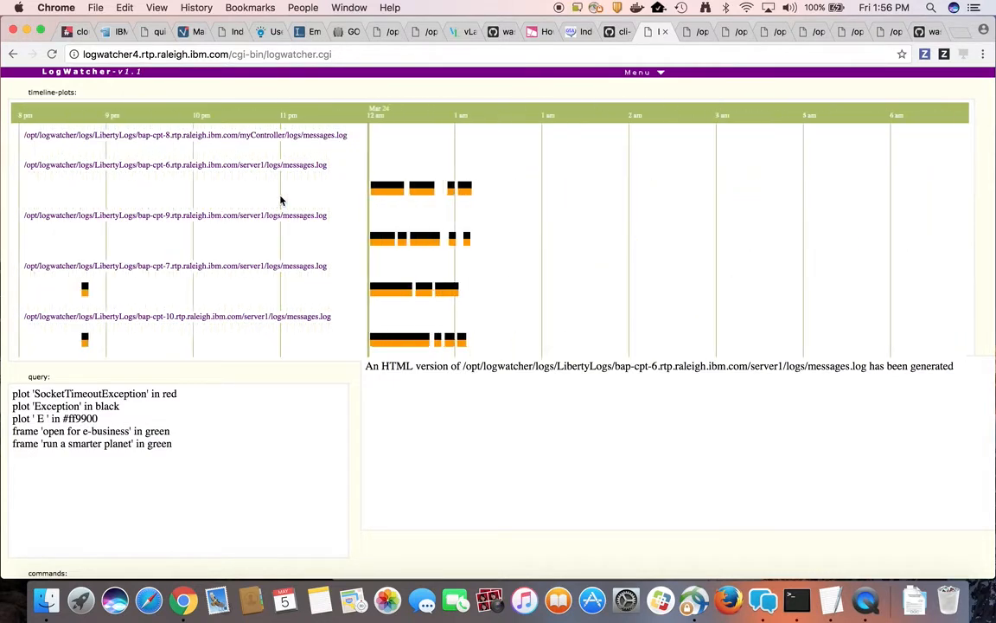
scroll(281, 200, down, 6)
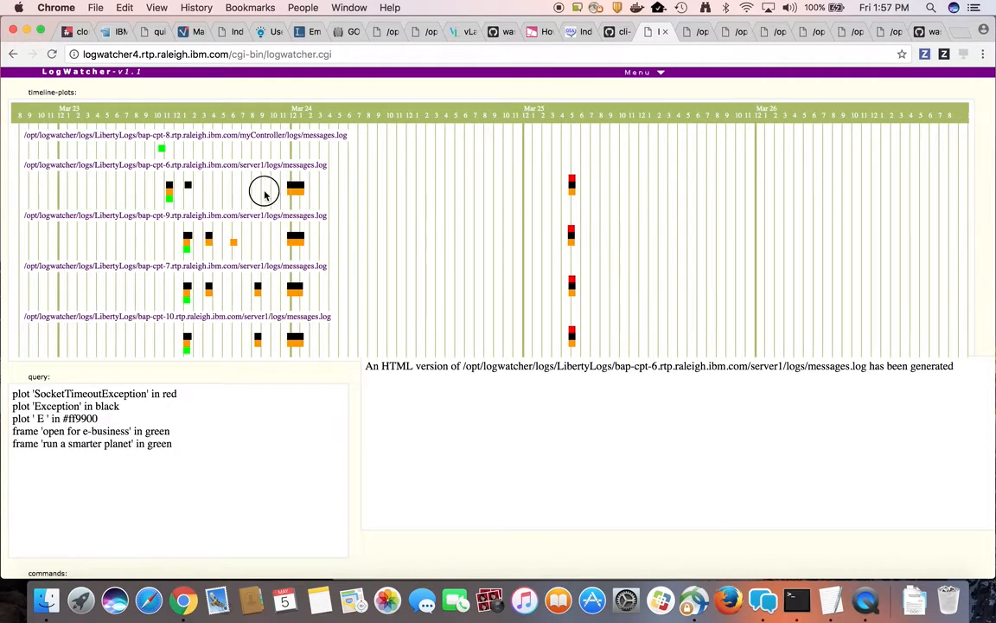
drag(262, 190, 127, 198)
scroll(127, 198, up, 12)
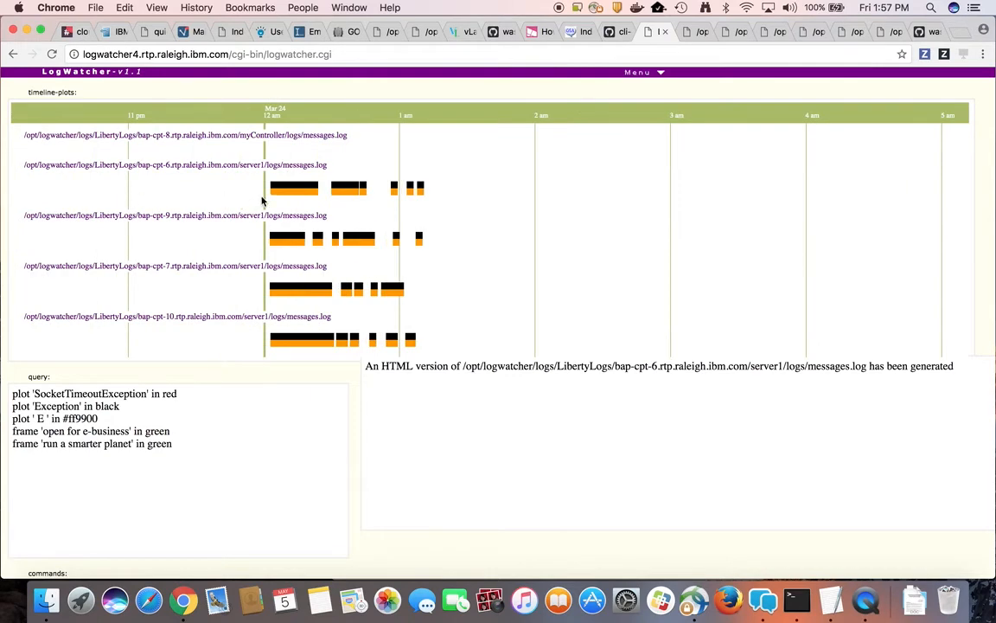
scroll(259, 195, up, 8)
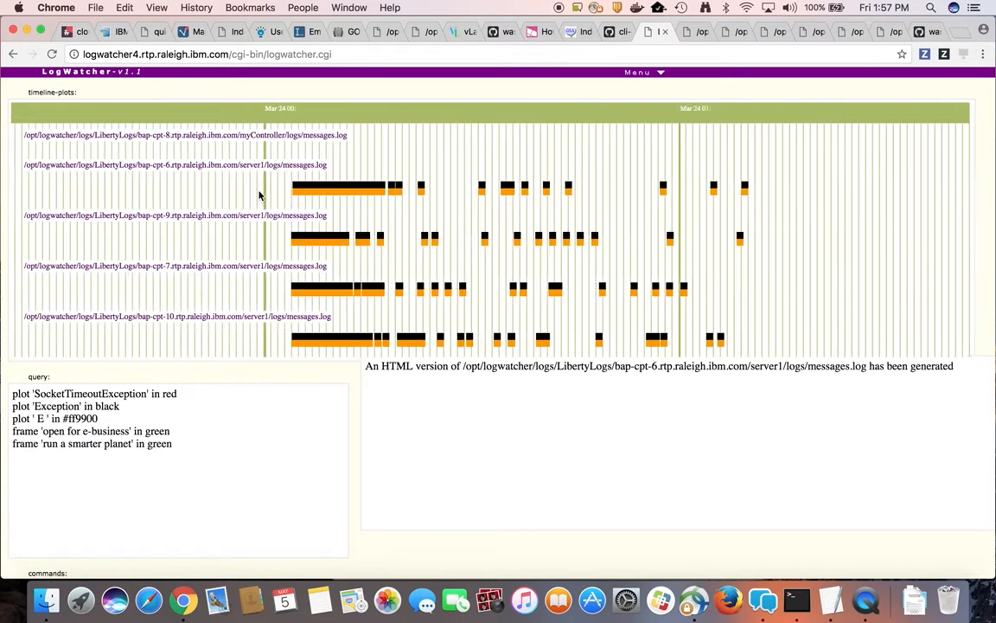
Step: Read the bap-cpt-6 messages.log at its exception just before 00:11 on Mar 24, then return to the timeline
drag(315, 204, 105, 191)
scroll(197, 205, up, 10)
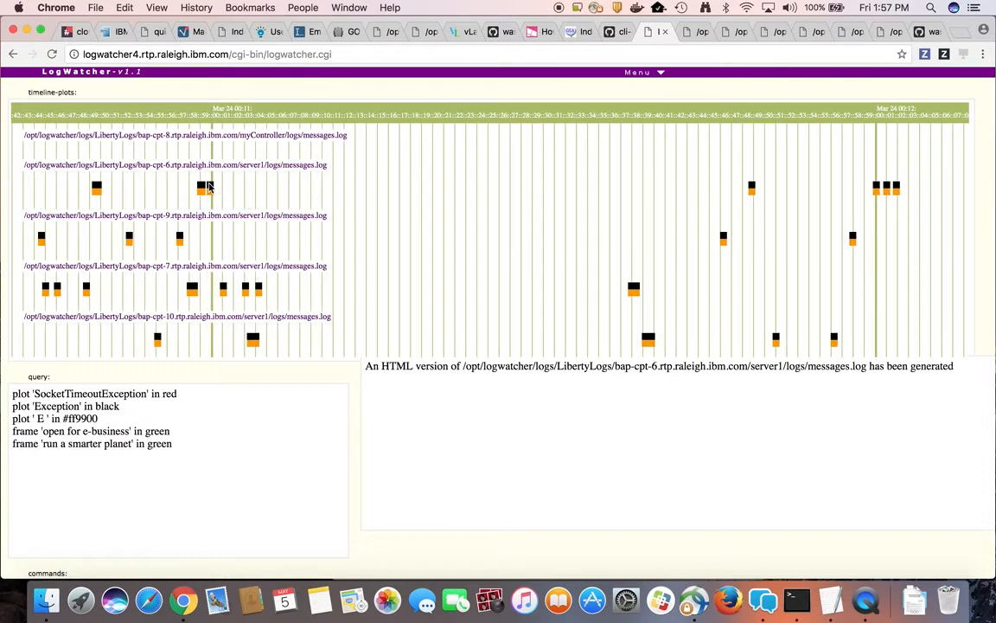
click(209, 187)
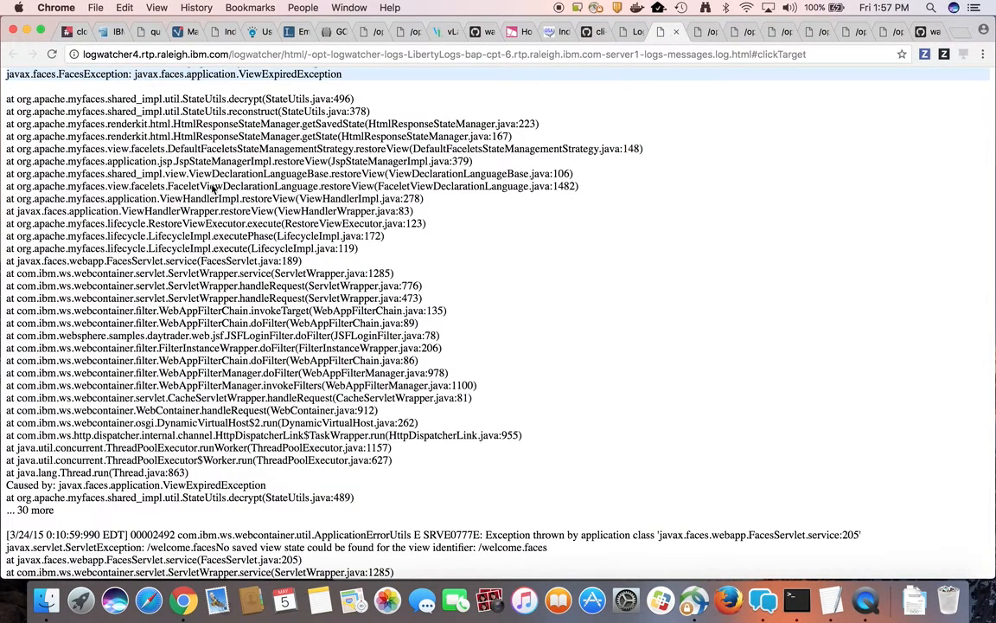
scroll(211, 149, up, 3)
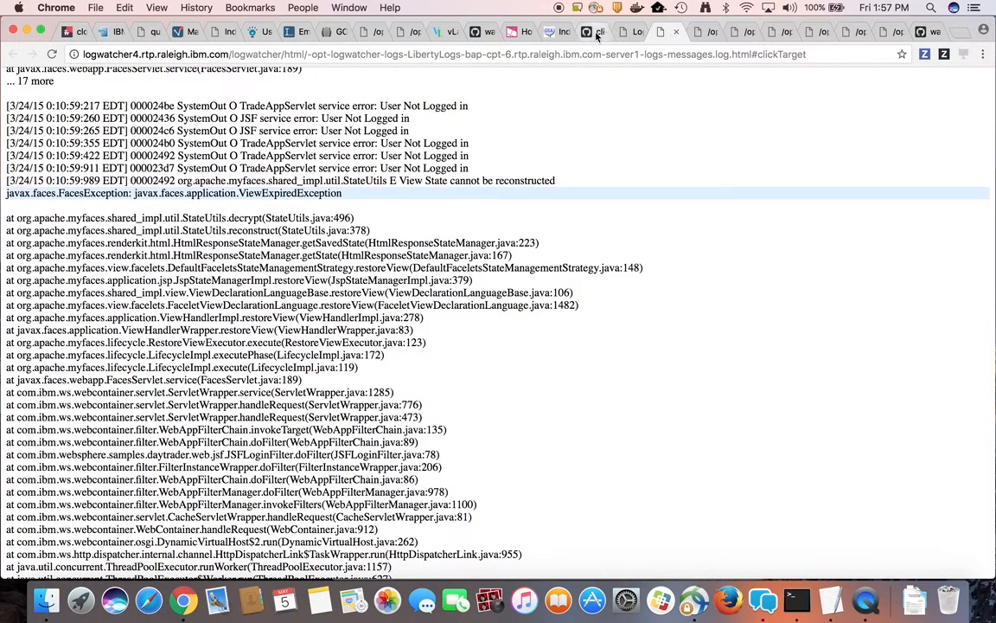
click(631, 31)
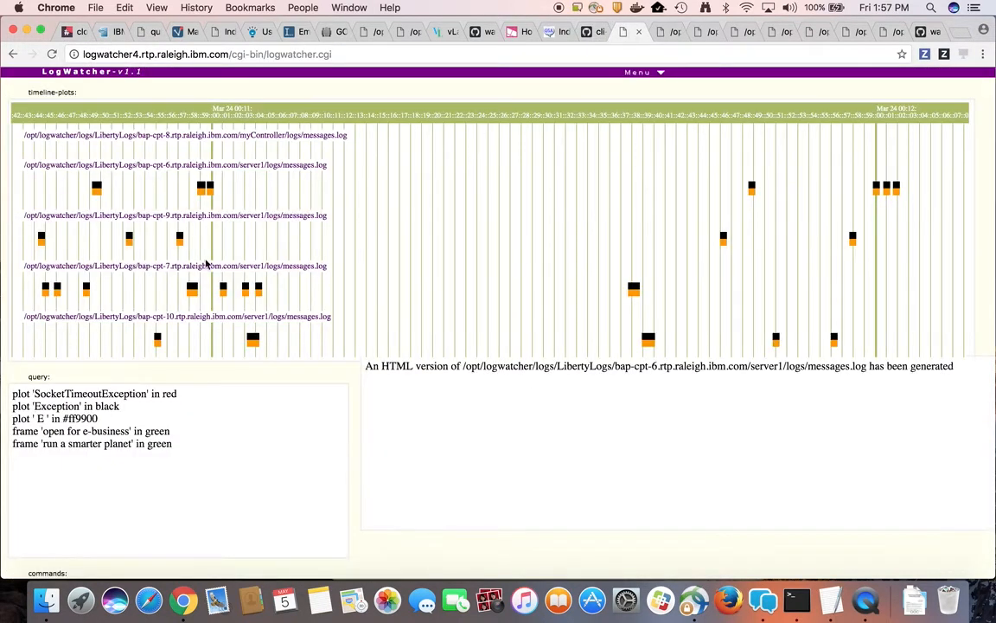
Step: Add the query line "plot 'ViewExpiredException' in blue" below the SocketTimeoutException line
scroll(205, 264, up, 5)
scroll(206, 264, down, 2)
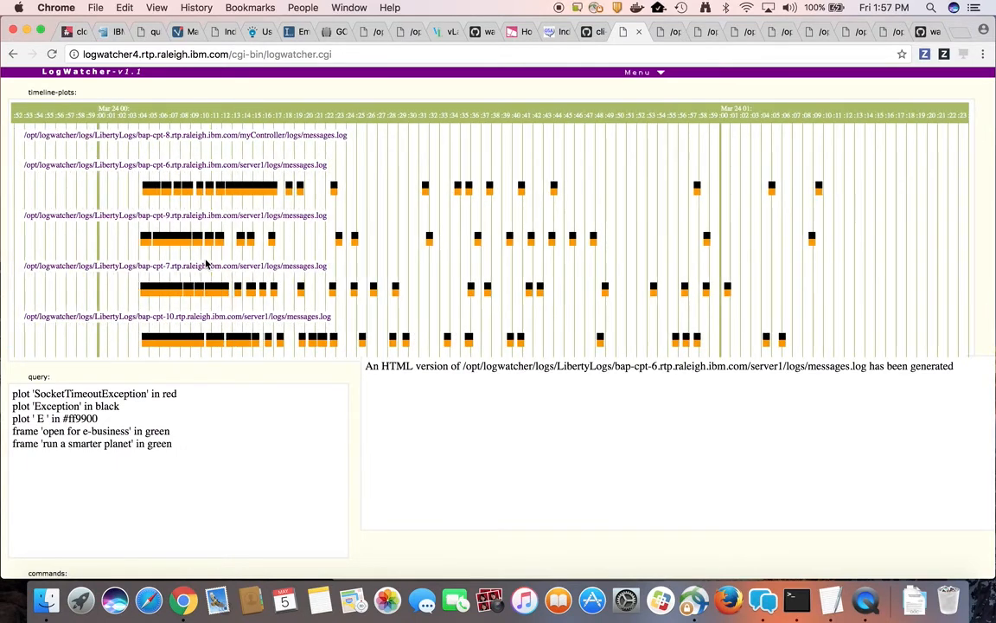
click(180, 392)
key(Return)
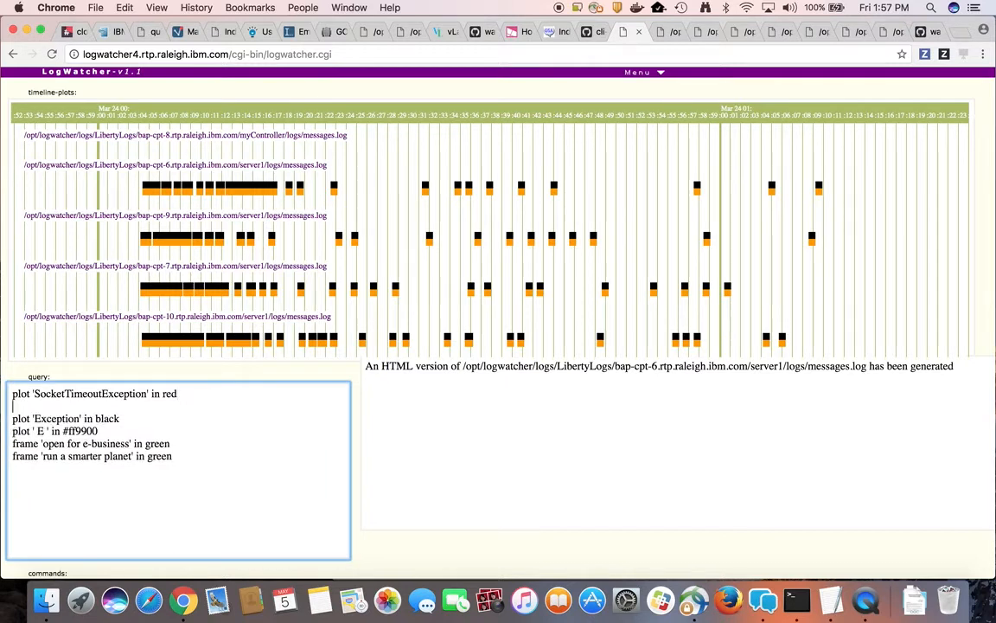
text(plot 'ViewExpiredExcpti)
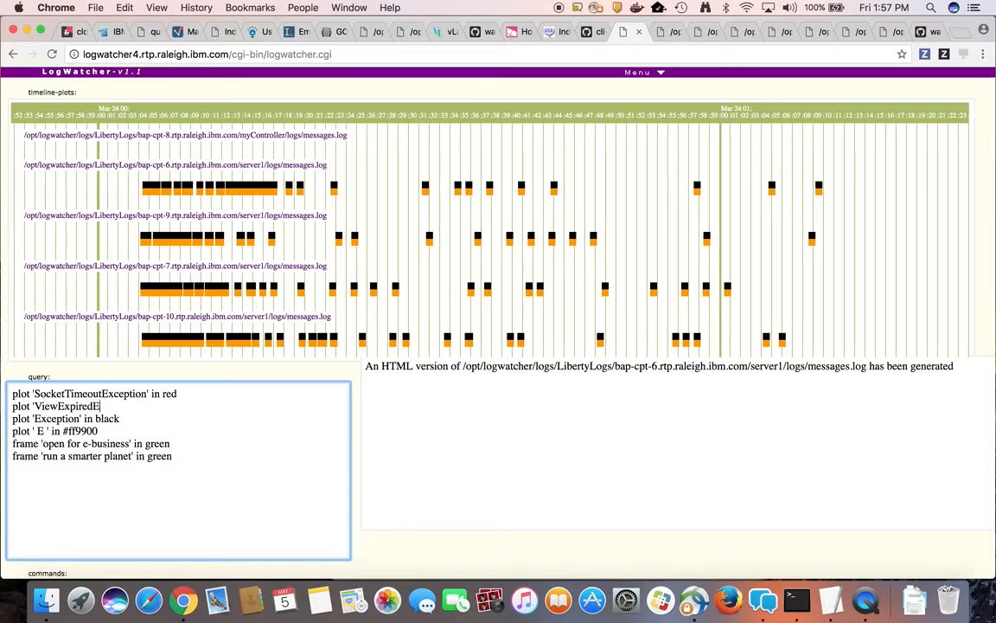
key(BackSpace)
key(BackSpace)
key(BackSpace)
key(BackSpace)
text(ception' in blue)
Step: Delete the query line that plots 'Exception' in black
drag(120, 418, 33, 419)
key(BackSpace)
key(BackSpace)
key(BackSpace)
key(BackSpace)
key(BackSpace)
key(BackSpace)
key(BackSpace)
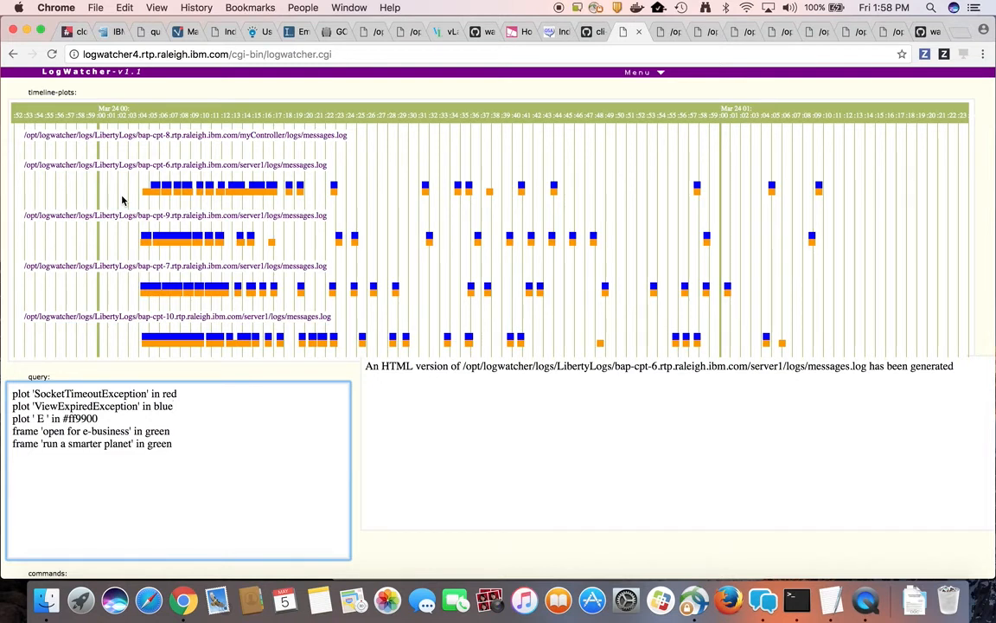
Step: Look at the dot-plots view with the revised query, then go back to the timeline plots
click(348, 55)
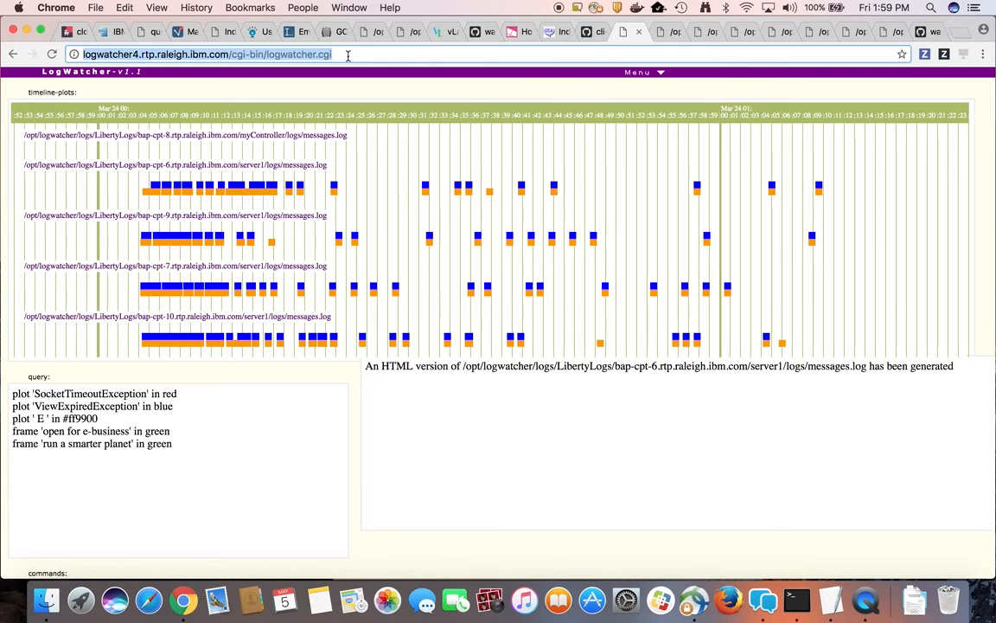
click(662, 76)
click(660, 100)
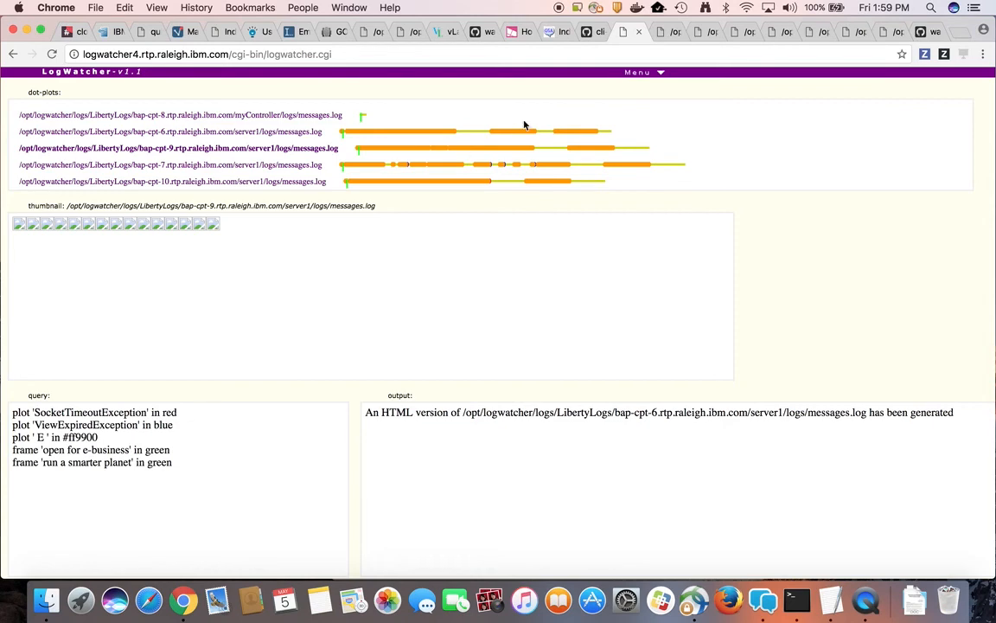
click(661, 74)
click(660, 99)
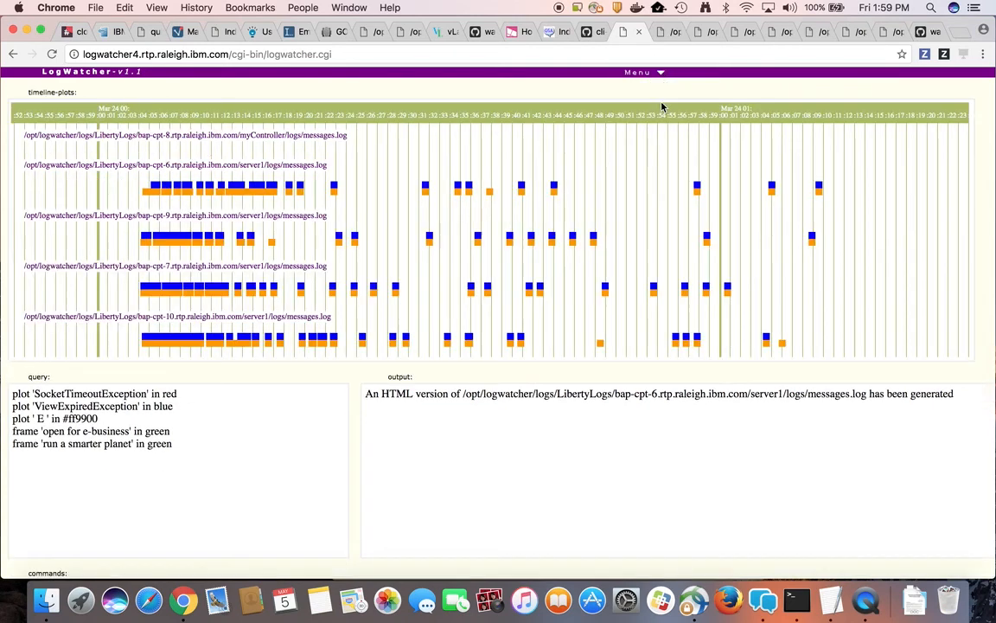